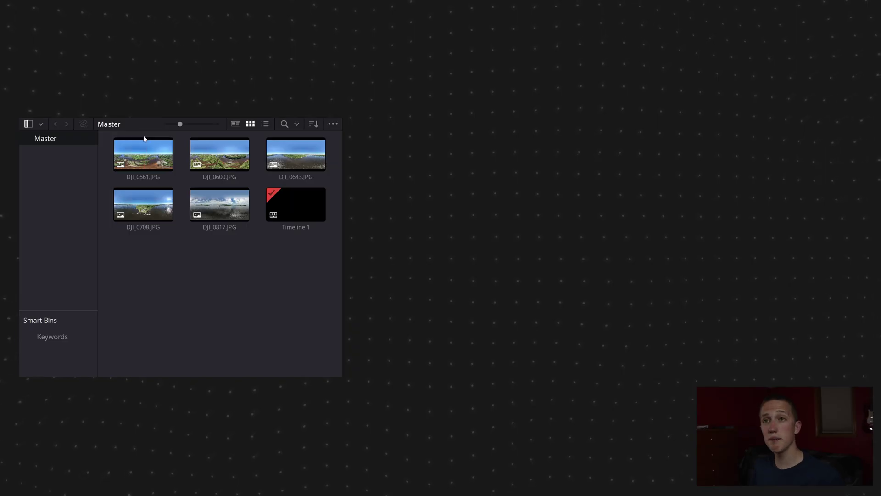
# Step: Preview each of the five DJI 360 photos in the Master bin, ending with DJI_0817.JPG
pyautogui.click(142, 148)
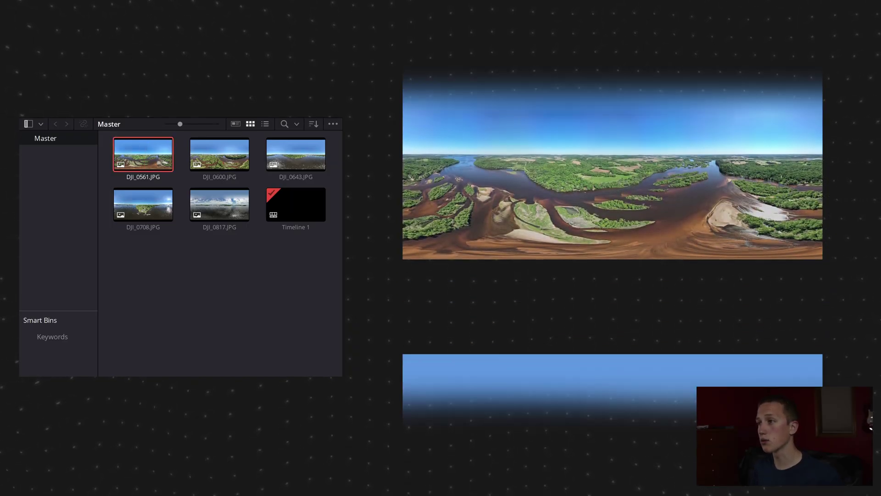
pyautogui.click(199, 158)
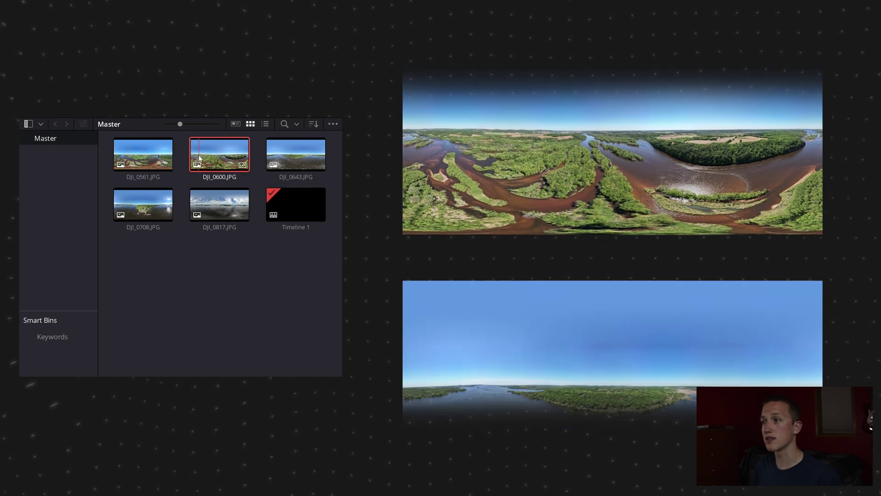
pyautogui.click(318, 155)
pyautogui.click(166, 207)
pyautogui.click(223, 209)
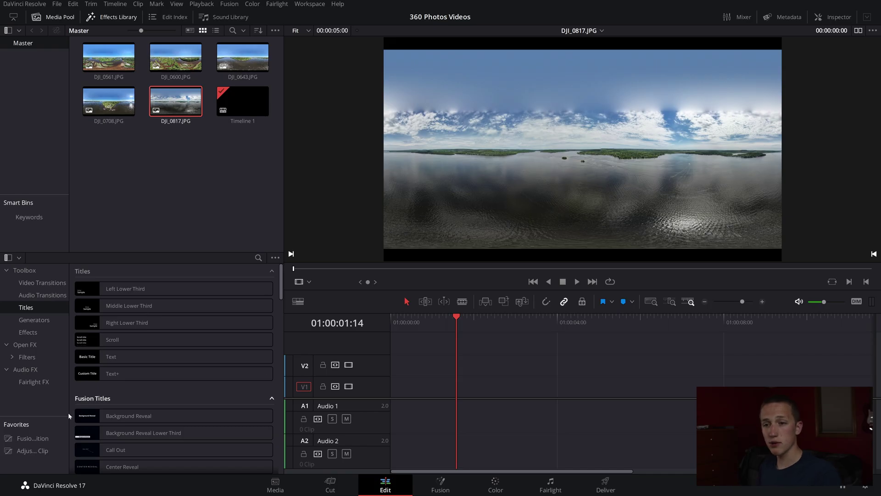
# Step: Add a Fusion Composition to the start of video track V1 and set its duration to 15 seconds
pyautogui.moveTo(32, 438); pyautogui.dragTo(474, 385)
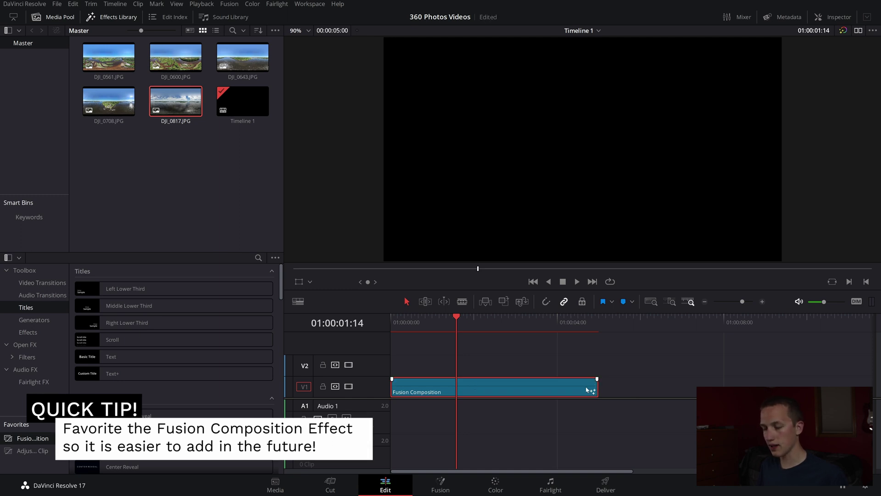
pyautogui.hotkey('ctrl', 'd')
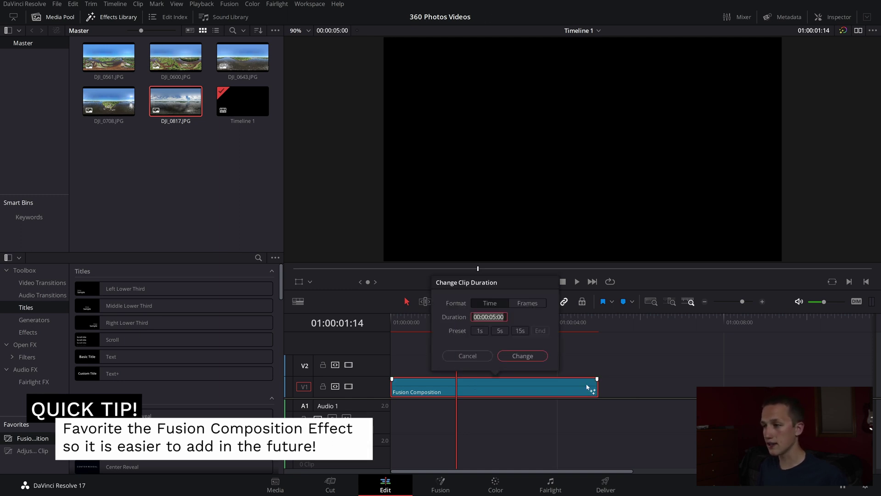
pyautogui.click(520, 330)
pyautogui.click(522, 356)
pyautogui.hotkey('shift', 'z')
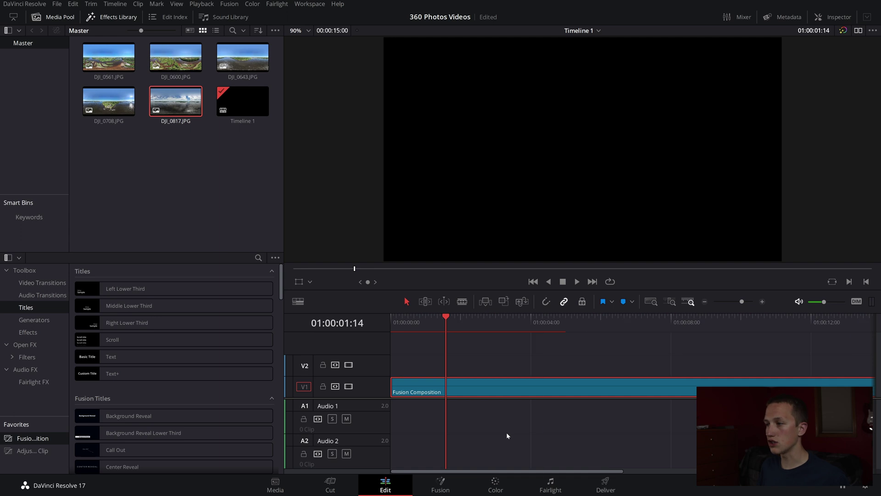
# Step: Open the composition in Fusion, add DJI_0817.JPG to the node graph and show it in the first viewer
pyautogui.click(442, 486)
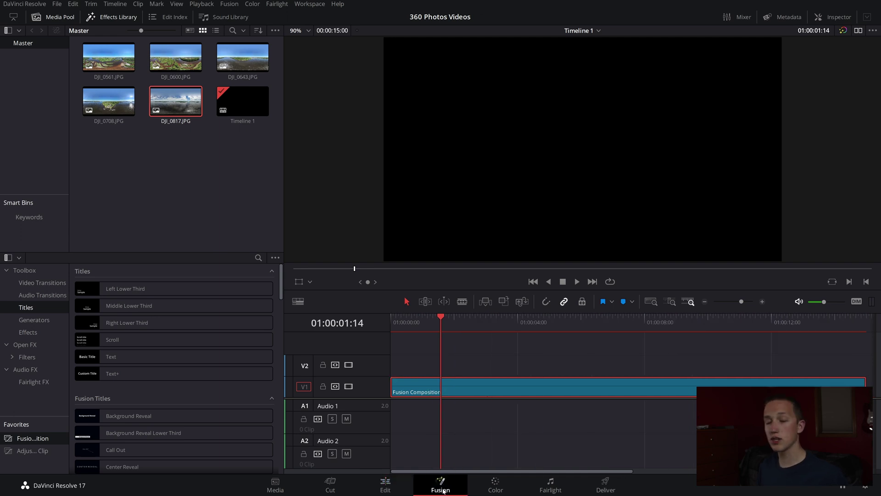
pyautogui.rightClick(555, 384)
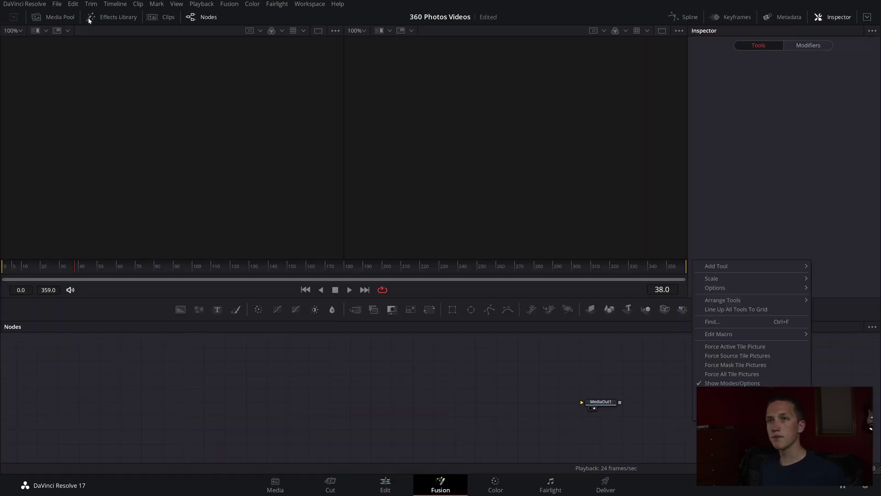
pyautogui.click(64, 20)
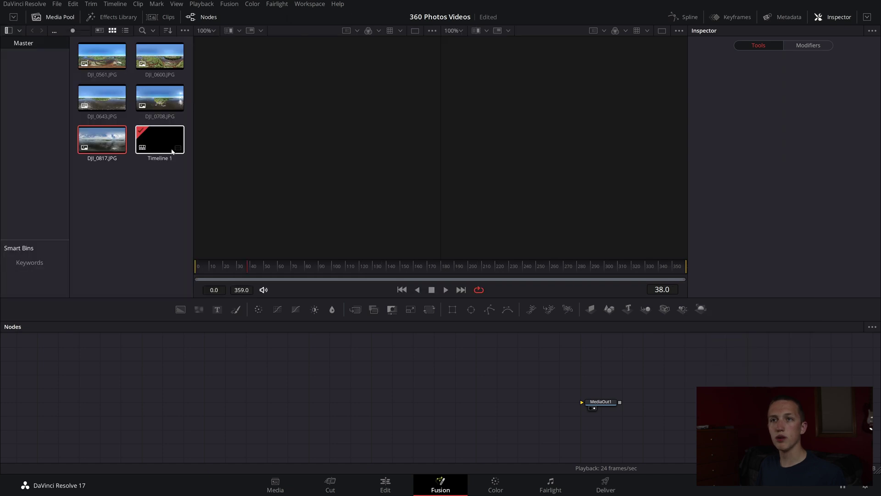
pyautogui.moveTo(97, 138); pyautogui.dragTo(377, 408)
pyautogui.click(38, 17)
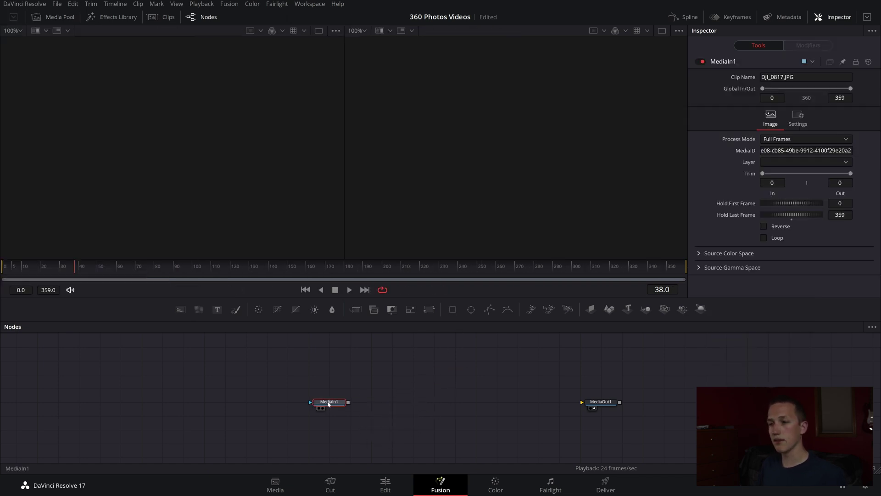
pyautogui.moveTo(329, 404); pyautogui.dragTo(146, 170)
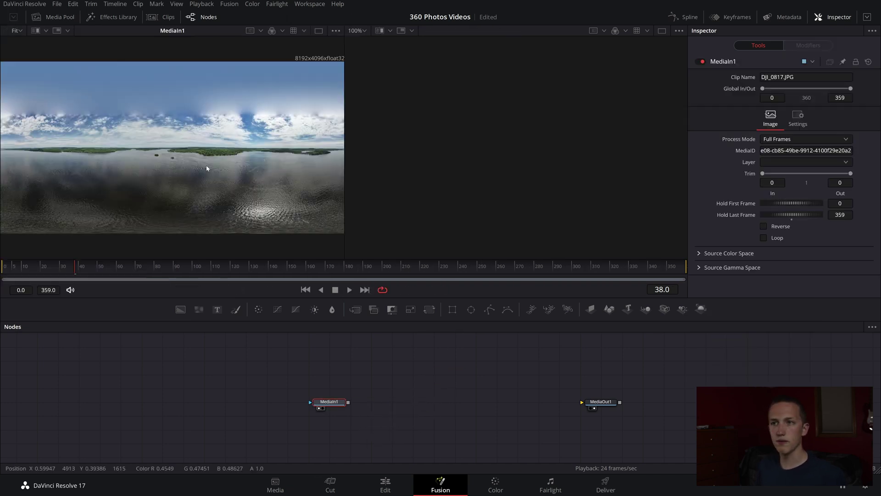
# Step: Add a Shape 3D node after MediaIn1 and set its shape to Sphere
pyautogui.hotkey('shift', 'space')
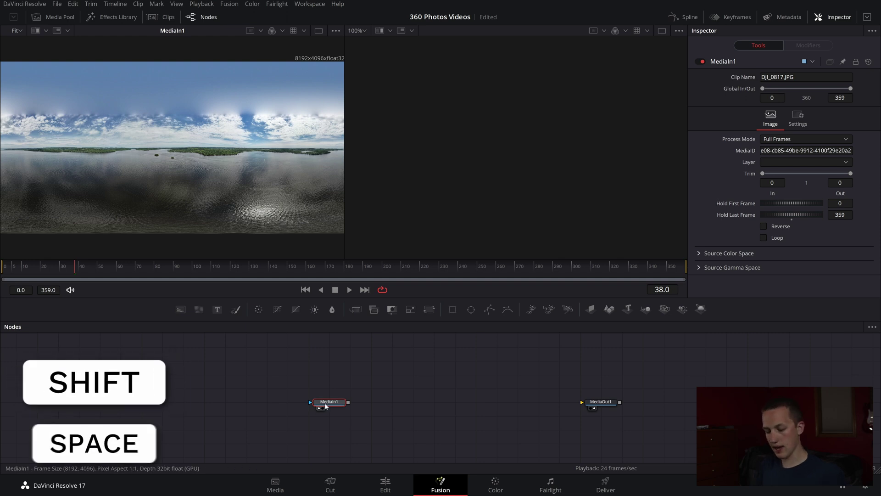
pyautogui.write('shape')
pyautogui.press('Return')
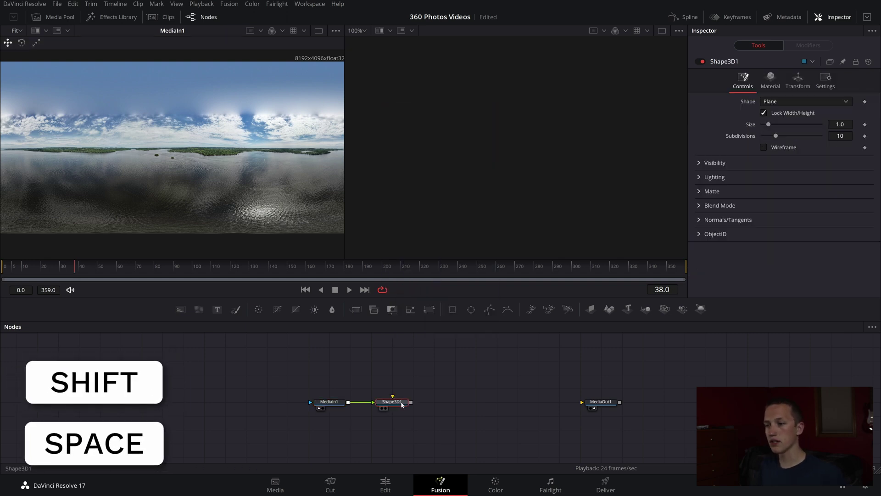
pyautogui.click(779, 102)
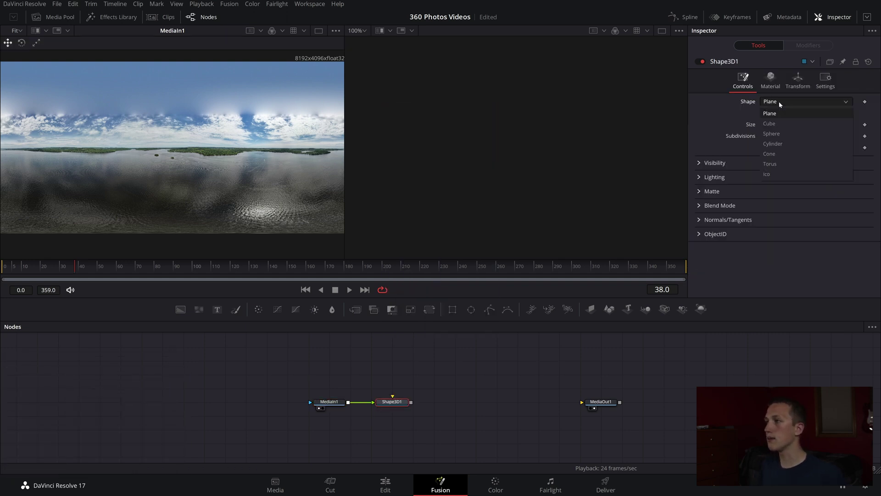
pyautogui.click(779, 136)
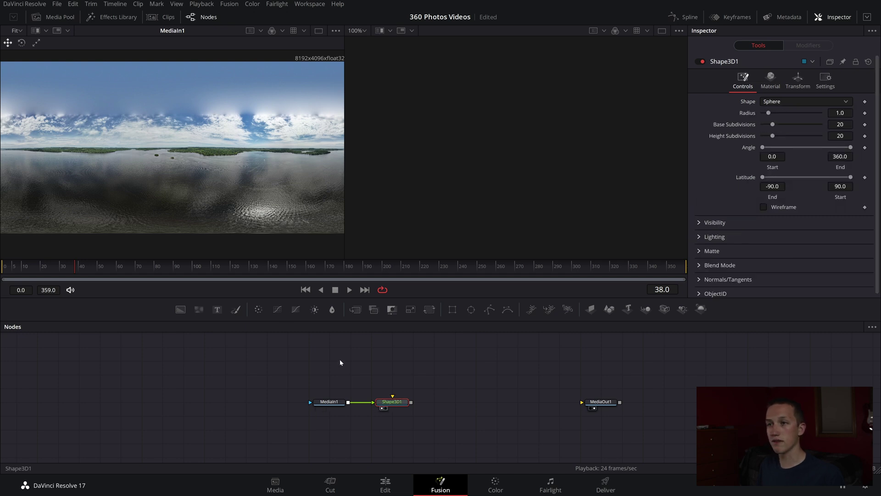
# Step: Show the sphere in the first viewer, set its radius to 10 and look around the image from inside it
pyautogui.press('1')
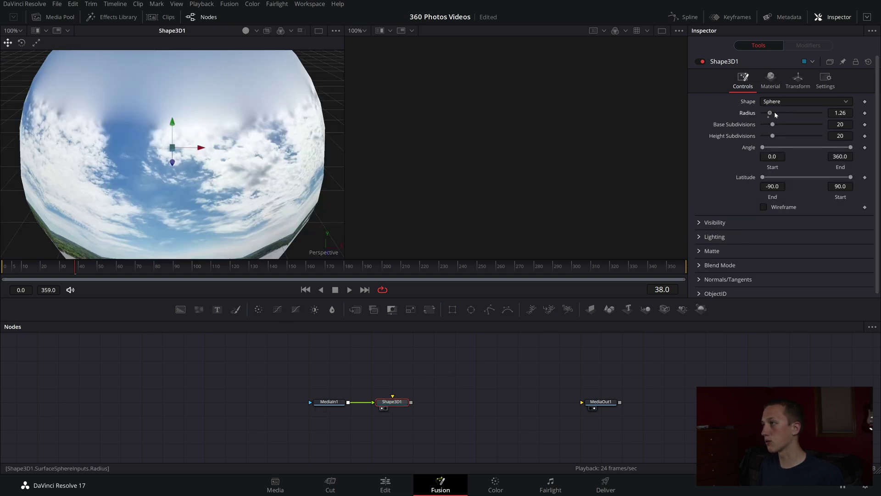
pyautogui.moveTo(775, 112); pyautogui.dragTo(872, 110)
pyautogui.moveTo(258, 116); pyautogui.dragTo(516, 95)
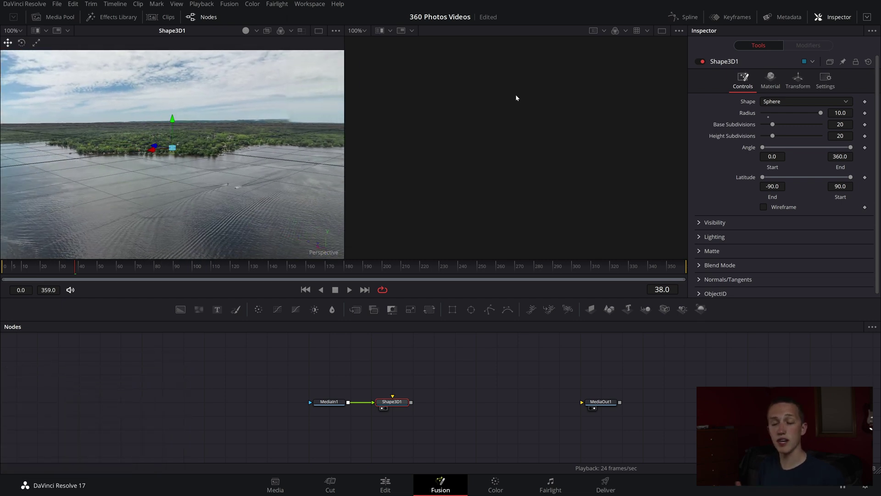
pyautogui.moveTo(485, 94); pyautogui.dragTo(307, 142)
pyautogui.moveTo(189, 61); pyautogui.dragTo(87, 123)
pyautogui.rightClick(87, 122)
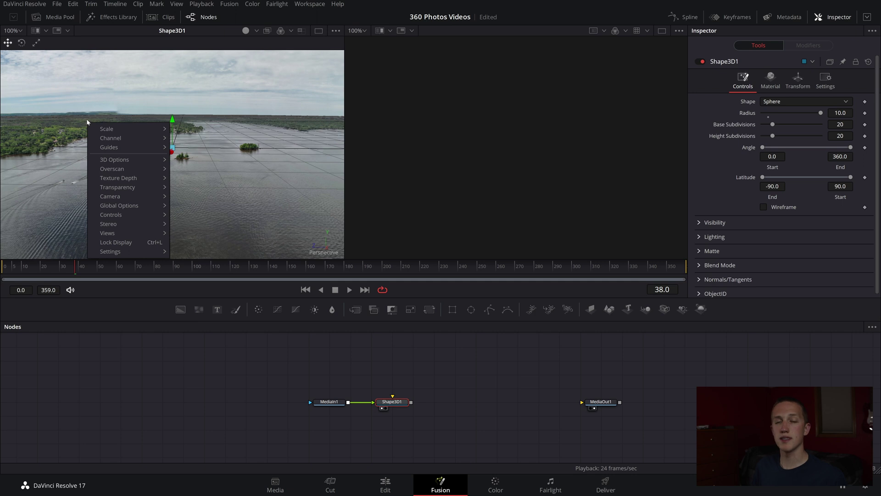
pyautogui.click(87, 122)
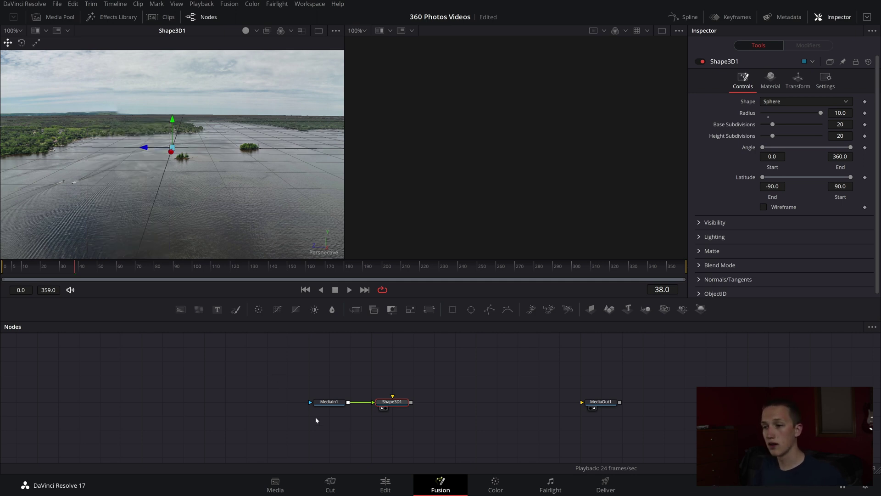
# Step: Insert a Transform node between MediaIn1 and Shape3D1 and flip the image horizontally
pyautogui.moveTo(318, 405); pyautogui.dragTo(298, 405)
pyautogui.hotkey('shift', 'space')
pyautogui.write('trans')
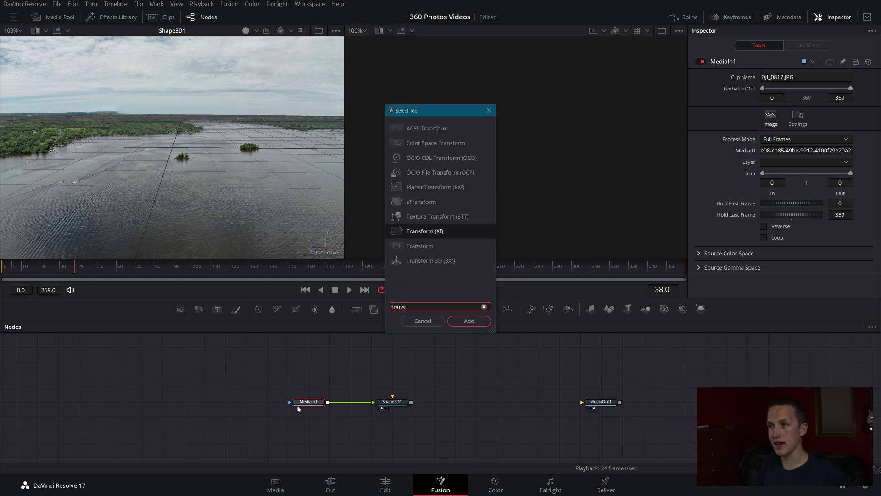
pyautogui.press('Return')
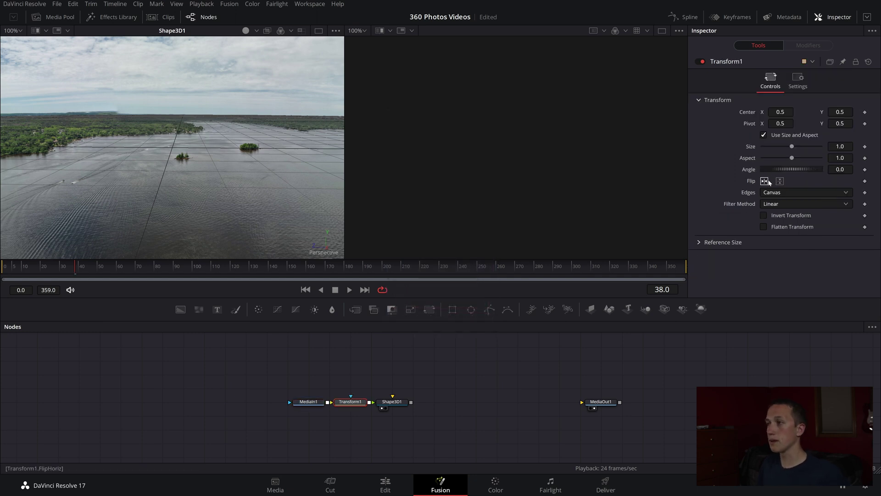
pyautogui.moveTo(177, 173)
pyautogui.mouseDown()
pyautogui.moveTo(223, 169)
pyautogui.moveTo(164, 183)
pyautogui.mouseUp()
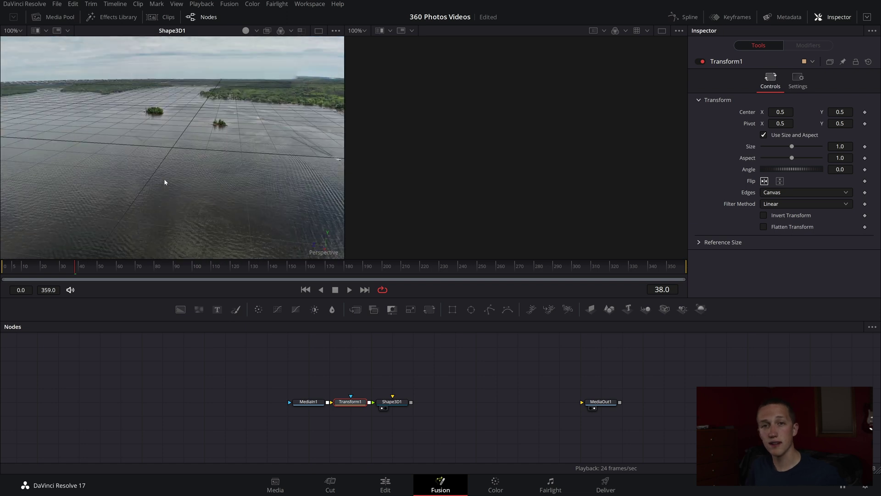
# Step: Feed the sphere and a new Camera 3D into a Merge 3D, connect a Renderer 3D and show the render in the second viewer
pyautogui.moveTo(663, 308); pyautogui.dragTo(411, 404)
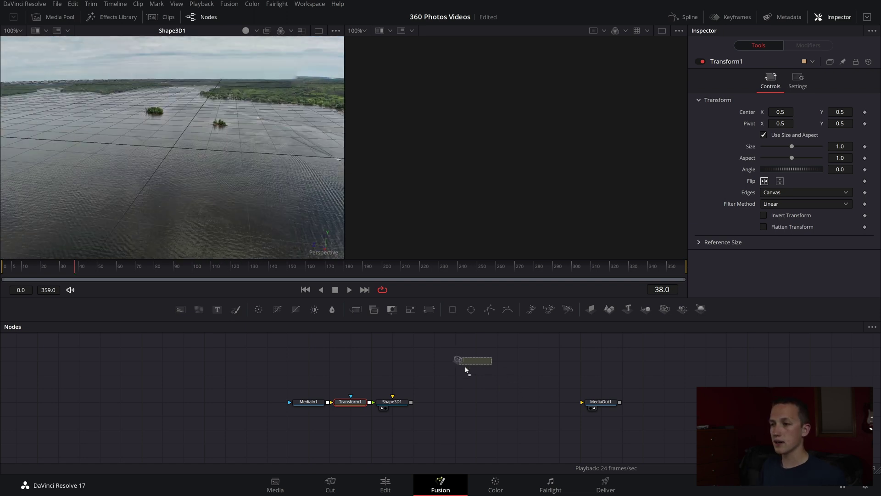
pyautogui.moveTo(162, 132); pyautogui.dragTo(193, 182)
pyautogui.moveTo(536, 418); pyautogui.dragTo(539, 405)
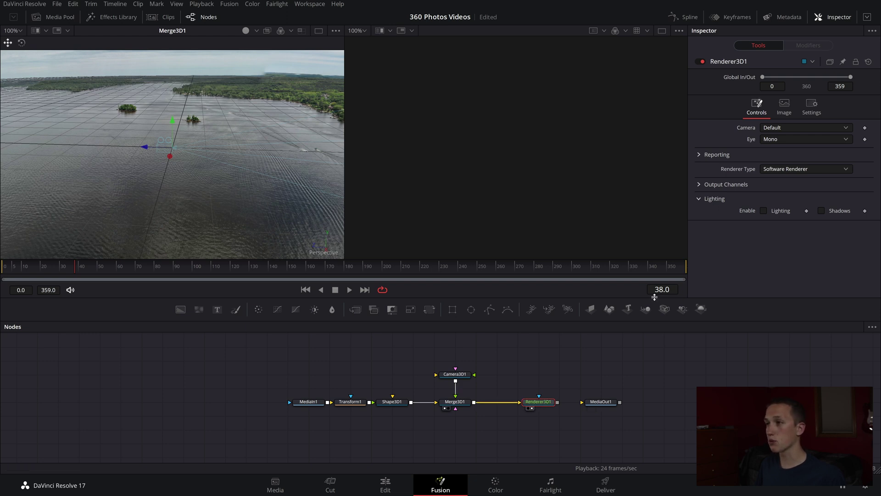
pyautogui.press('2')
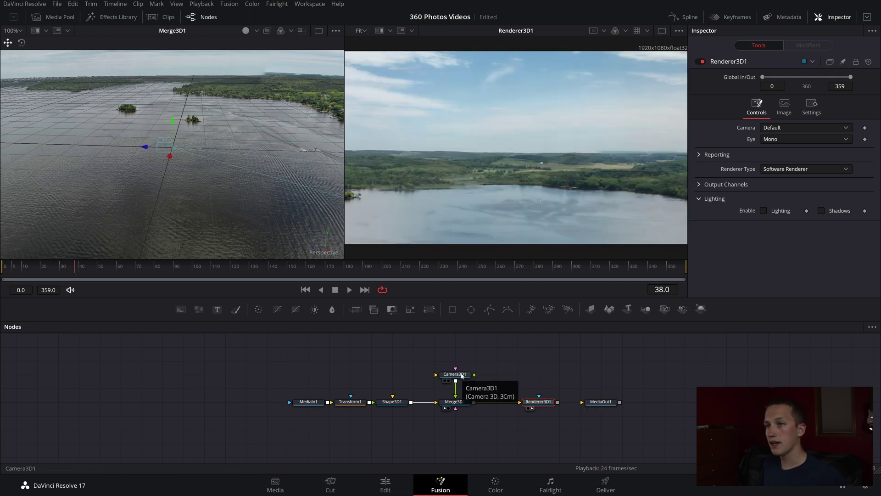
# Step: Look through Camera3D1 in the Merge3D1 view and aim the camera down at the two small islands
pyautogui.rightClick(173, 182)
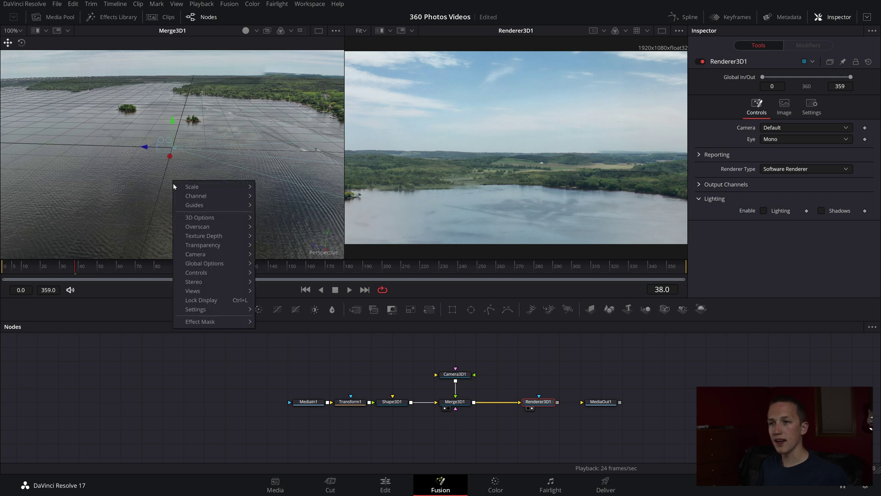
pyautogui.moveTo(220, 254)
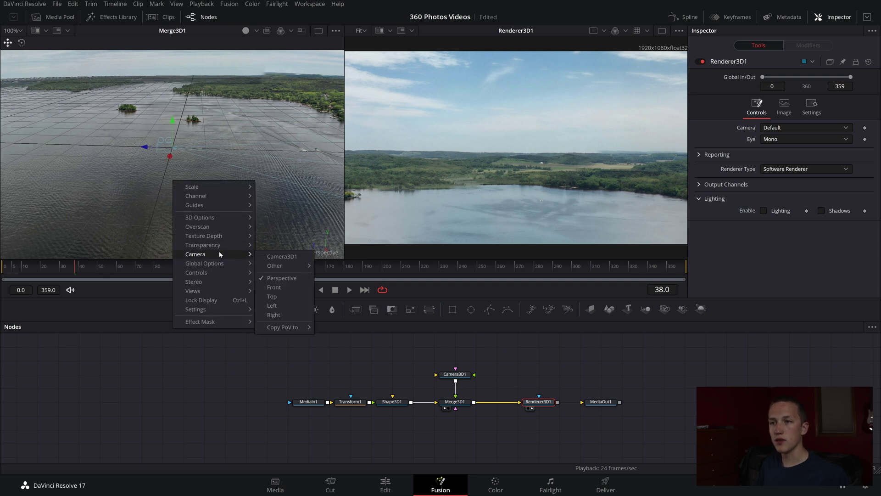
pyautogui.click(283, 258)
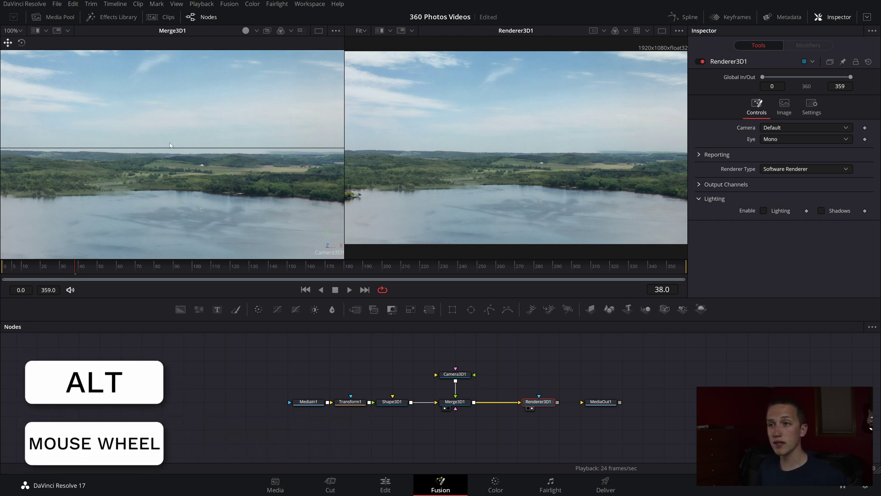
pyautogui.moveTo(118, 105); pyautogui.dragTo(326, 134)
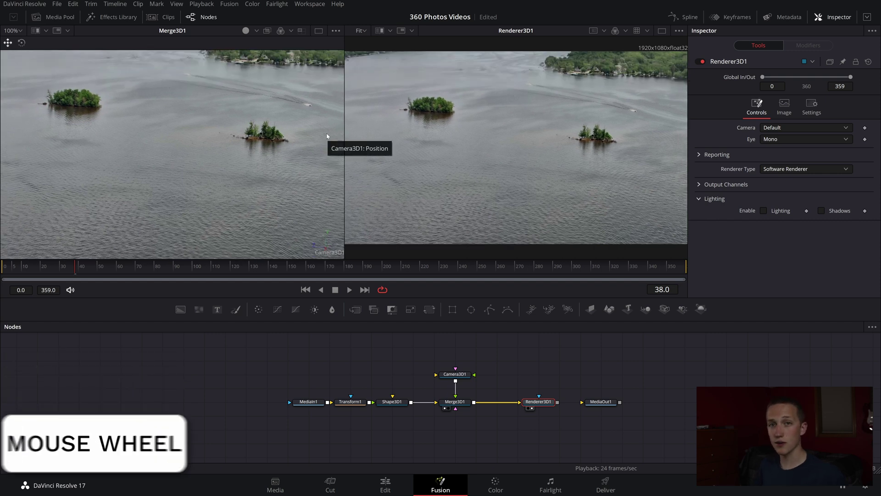
# Step: Widen Camera3D1's vertical angle of view to about 60.9, turning the camera around the scene to check the framing
pyautogui.click(461, 377)
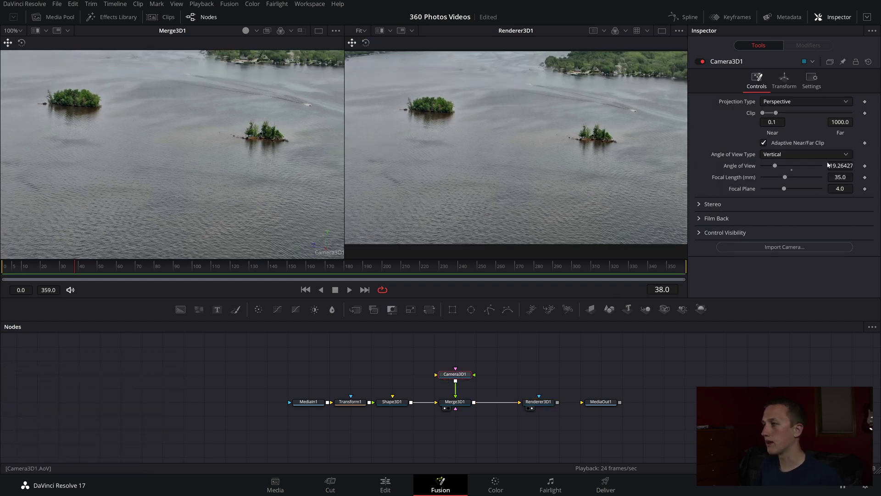
pyautogui.moveTo(776, 165); pyautogui.dragTo(792, 171)
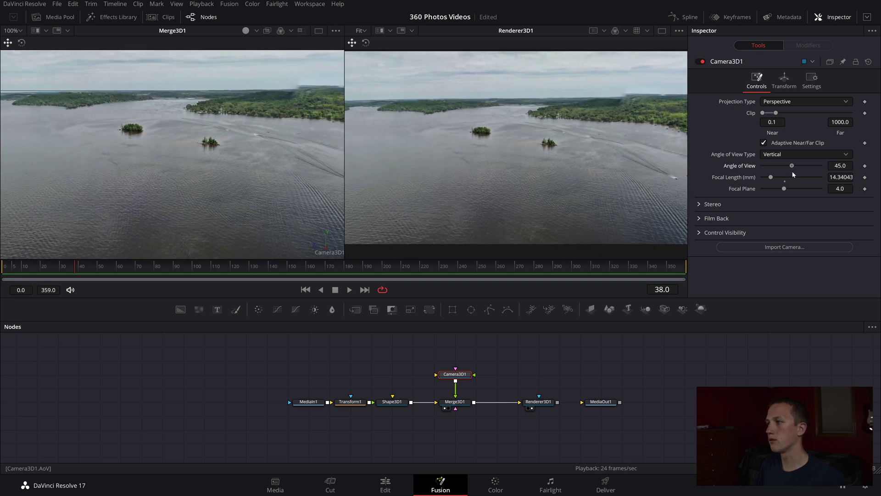
pyautogui.moveTo(228, 112); pyautogui.dragTo(226, 122)
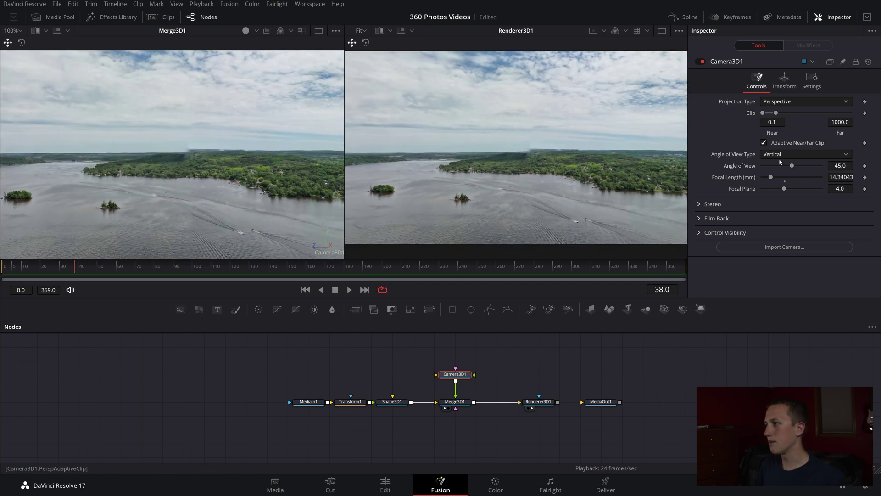
pyautogui.moveTo(216, 170); pyautogui.dragTo(378, 171)
pyautogui.moveTo(193, 143); pyautogui.dragTo(339, 137)
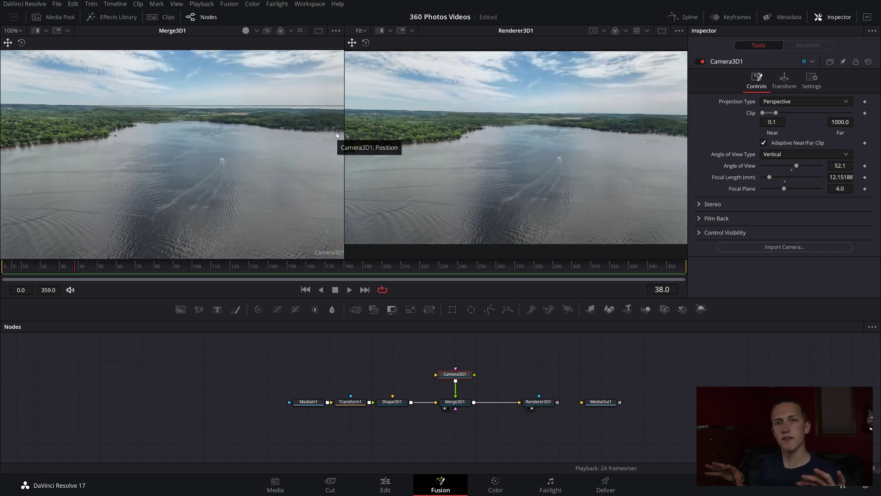
pyautogui.moveTo(797, 166); pyautogui.dragTo(807, 170)
pyautogui.moveTo(194, 151); pyautogui.dragTo(387, 161)
pyautogui.moveTo(806, 165); pyautogui.dragTo(802, 166)
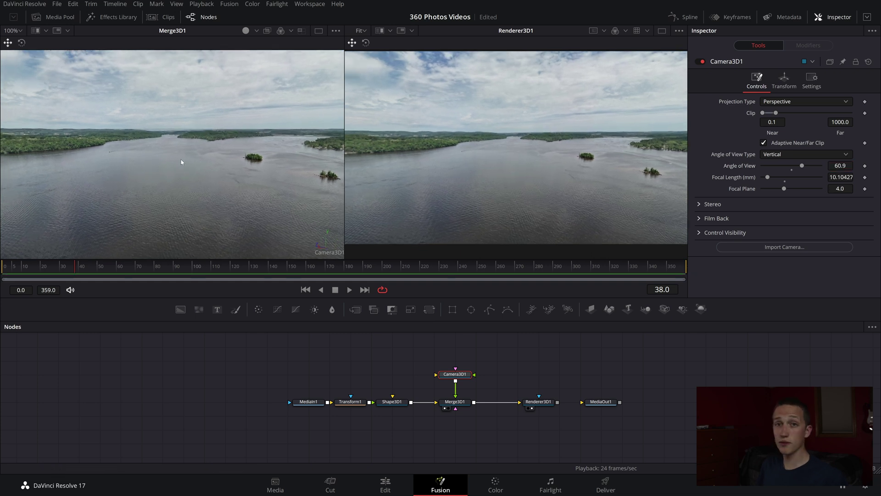
# Step: Try moving Camera3D1 off the sphere's centre in the Merge3D1 view, and reset its X, Y and Z translation to 0.0
pyautogui.click(784, 82)
pyautogui.moveTo(151, 101); pyautogui.dragTo(294, 147)
pyautogui.doubleClick(792, 116)
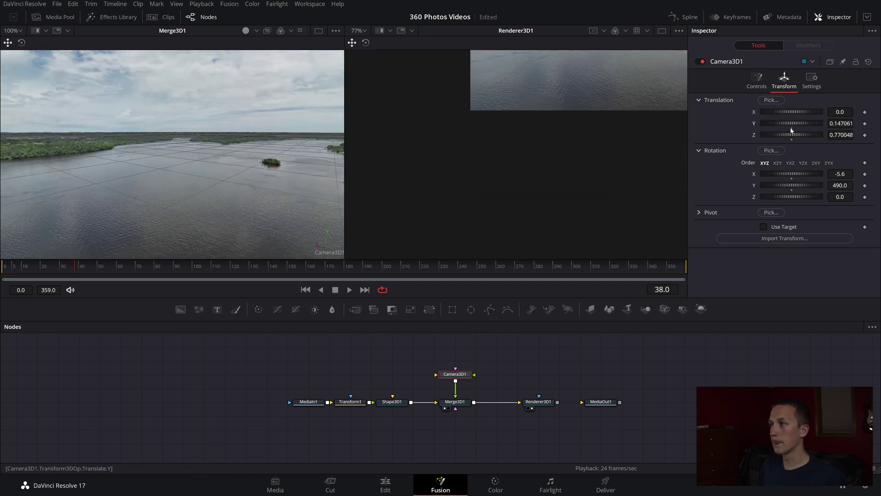
pyautogui.doubleClick(792, 128)
pyautogui.doubleClick(793, 135)
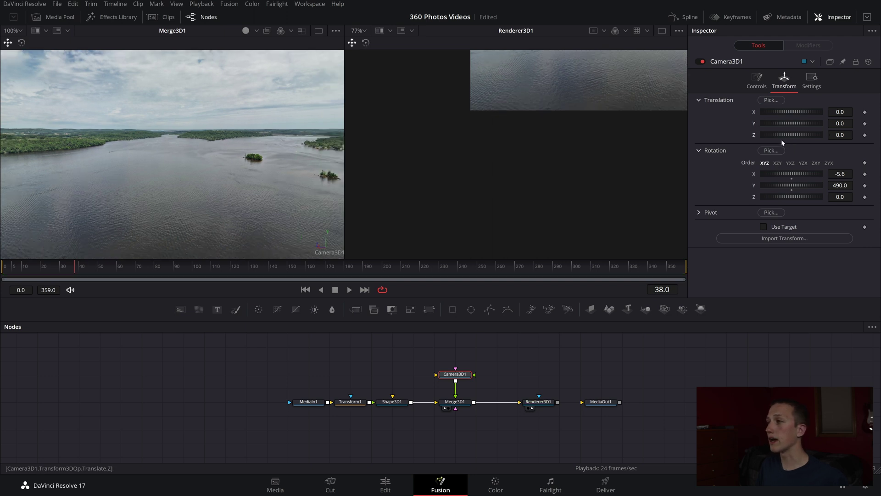
# Step: Lock Camera3D1's position by adding an expression of 0.0 to each of the X, Y and Z translation values
pyautogui.rightClick(754, 112)
pyautogui.click(794, 250)
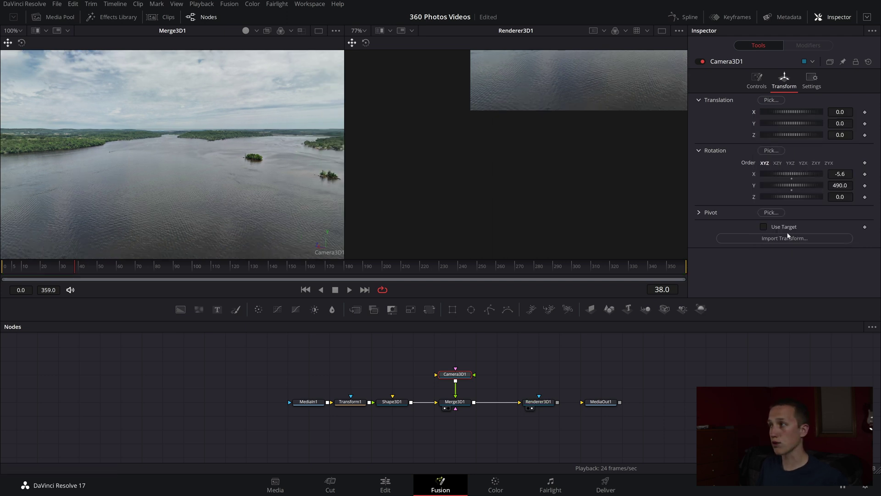
pyautogui.rightClick(754, 135)
pyautogui.click(783, 271)
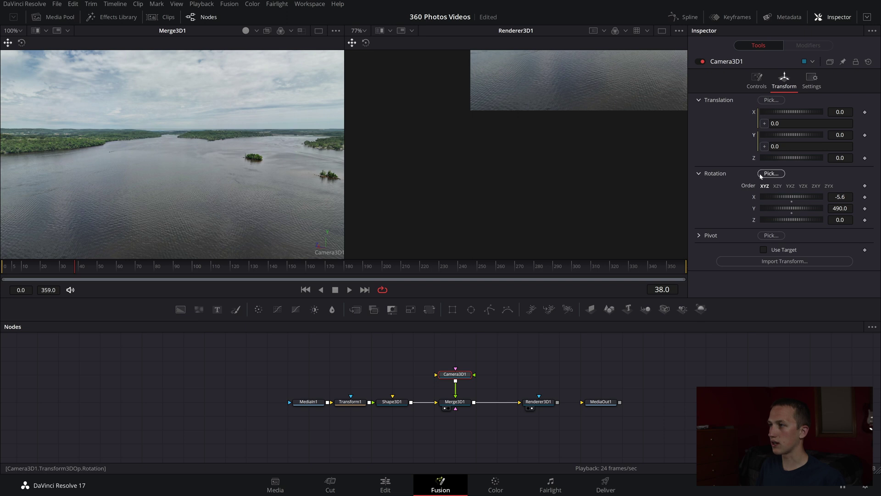
pyautogui.rightClick(753, 159)
pyautogui.click(781, 292)
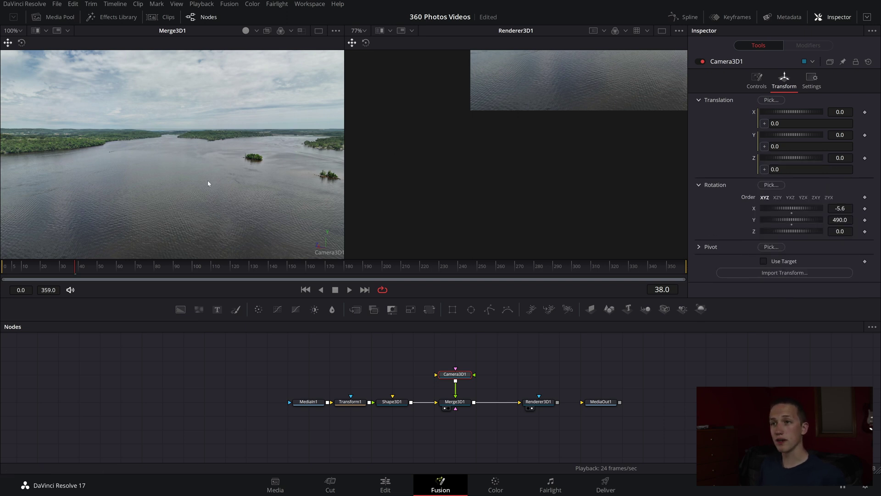
# Step: Keyframe Camera3D1's rotation at frame 0 facing the two islands (X -8.0, Y 819.2) and turned to Y 675.6 at frame 183, and preview it
pyautogui.moveTo(202, 141); pyautogui.dragTo(168, 156)
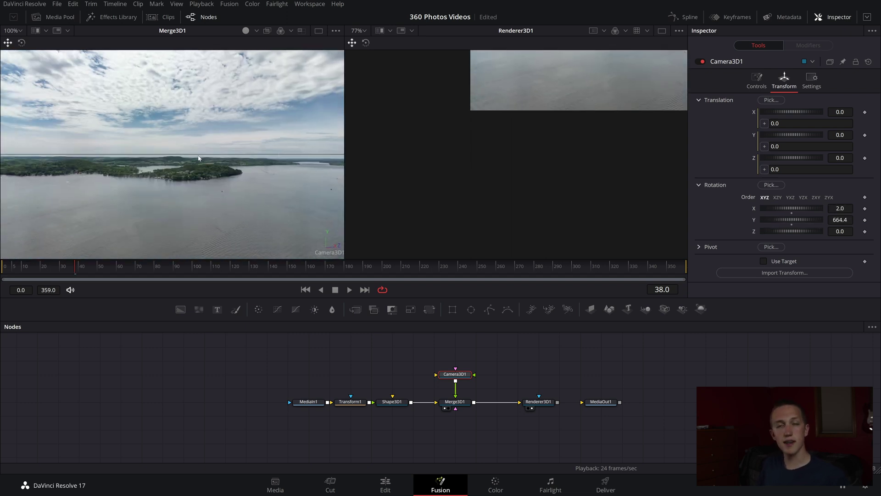
pyautogui.moveTo(129, 114); pyautogui.dragTo(172, 109)
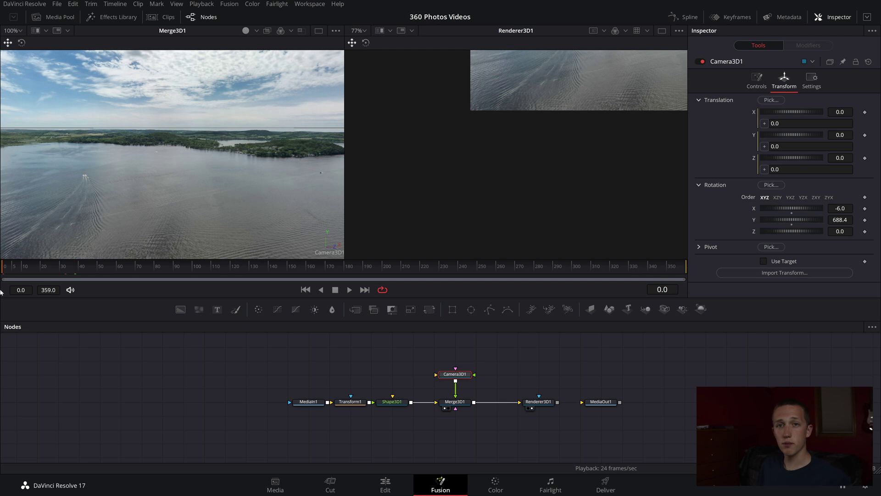
pyautogui.moveTo(144, 198); pyautogui.dragTo(208, 176)
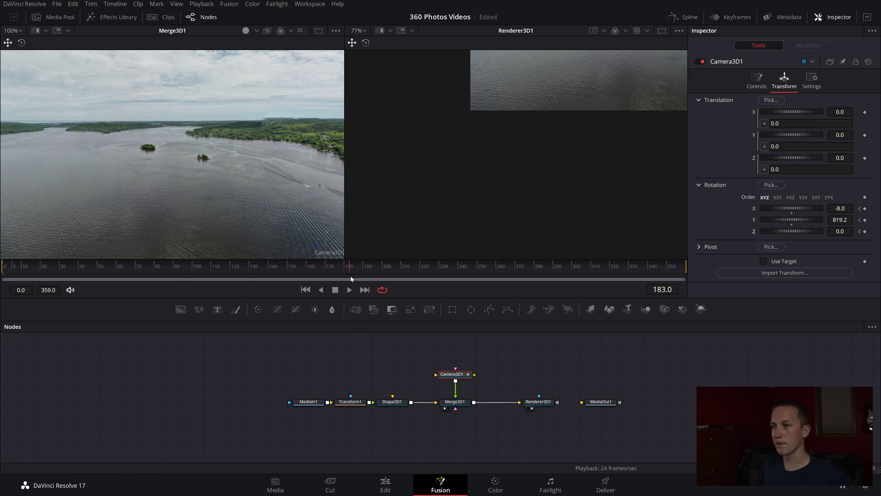
pyautogui.moveTo(236, 159); pyautogui.dragTo(70, 139)
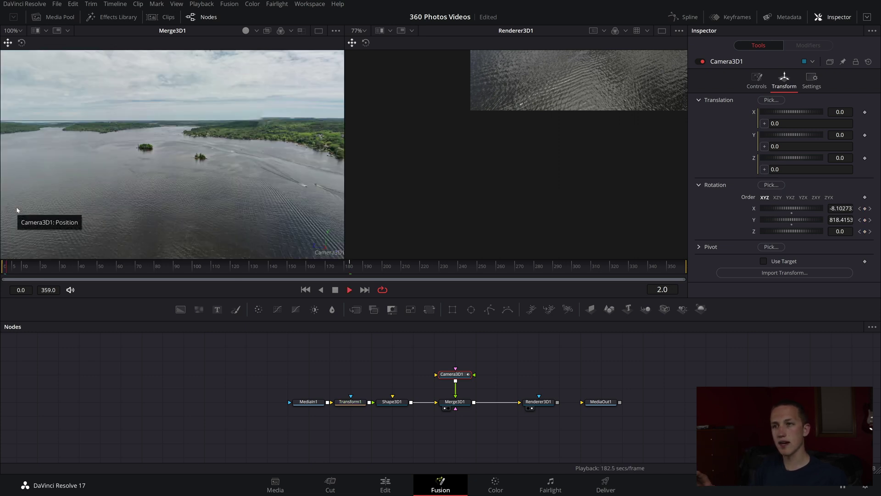
pyautogui.press('space')
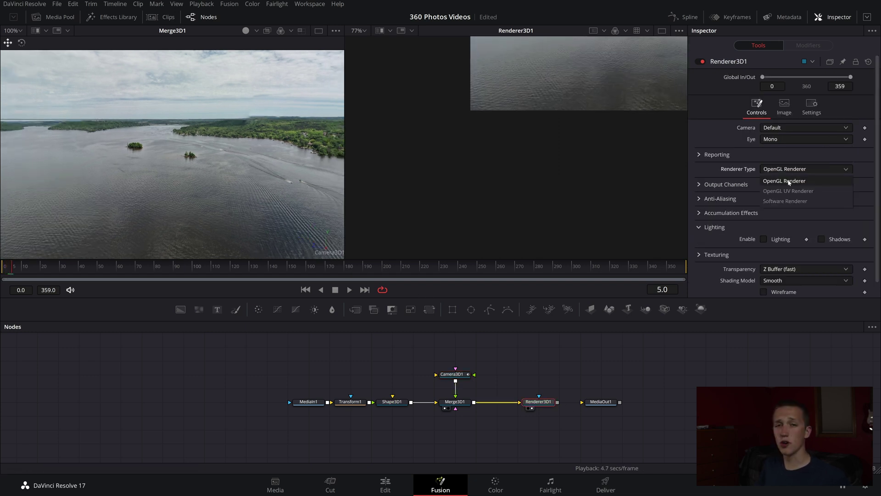
# Step: Keep Renderer3D1 on the OpenGL Renderer type and adjust the preview playback quality options for faster viewing
pyautogui.click(788, 181)
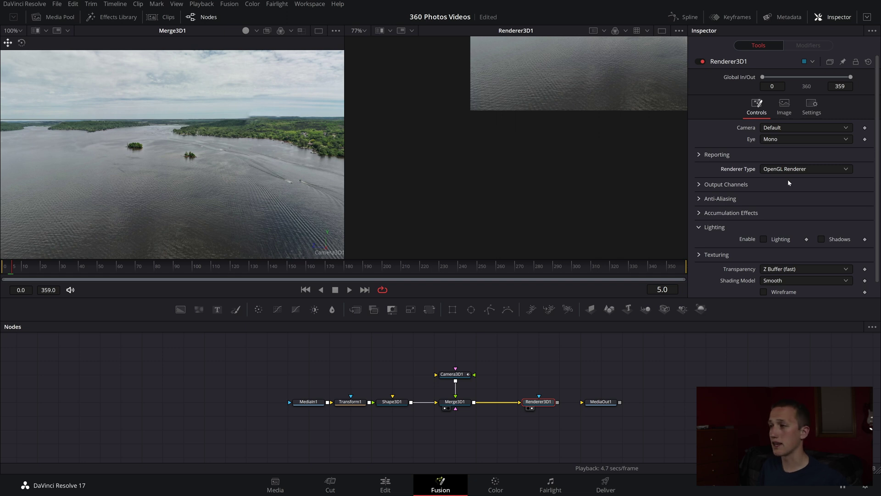
pyautogui.rightClick(510, 289)
pyautogui.click(530, 294)
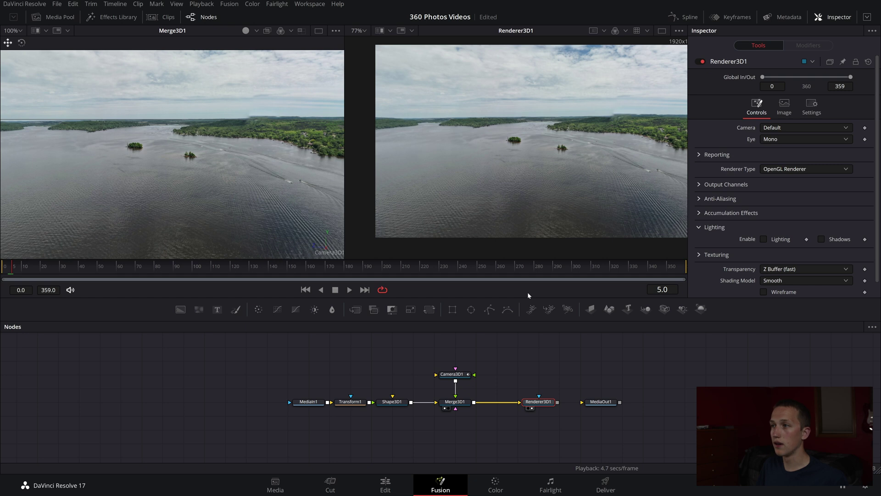
pyautogui.rightClick(526, 286)
pyautogui.click(550, 322)
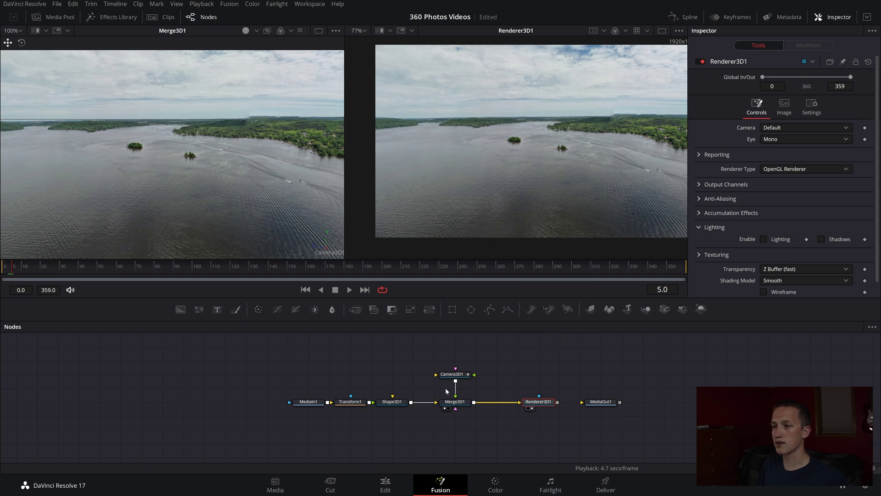
# Step: Test how smoothly the camera turns in the Merge3D1 view, and play Camera3D1's animation from frame 0
pyautogui.moveTo(223, 162); pyautogui.dragTo(261, 167)
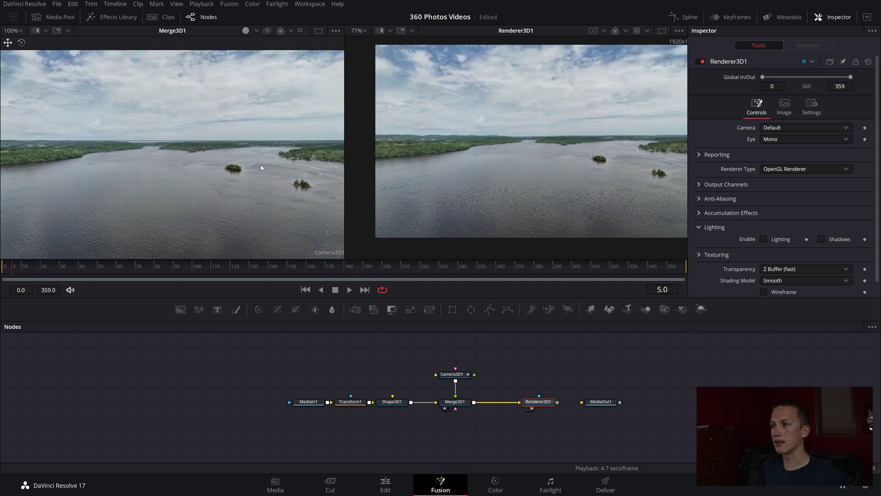
pyautogui.moveTo(283, 137); pyautogui.dragTo(34, 223)
pyautogui.click(452, 374)
pyautogui.moveTo(67, 264); pyautogui.dragTo(0, 255)
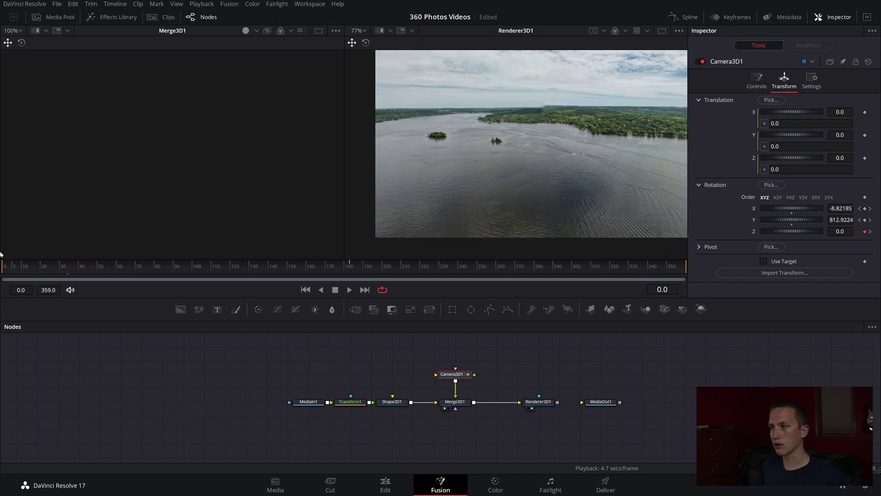
pyautogui.press('space')
pyautogui.press('space')
# Step: Open the Spline editor beside the recentred node graph and display Camera3D1's X, Y and Z rotation curves fitted to view
pyautogui.click(686, 16)
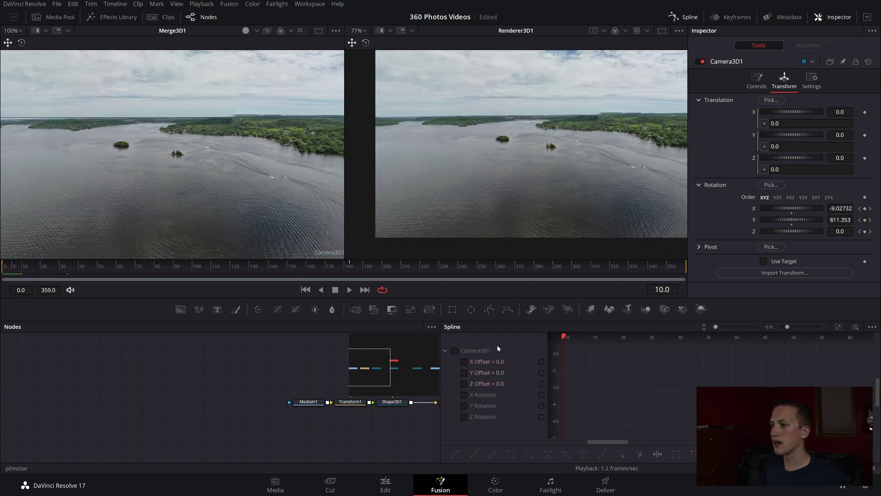
pyautogui.moveTo(395, 375); pyautogui.dragTo(289, 393)
pyautogui.moveTo(395, 393); pyautogui.dragTo(317, 398)
pyautogui.scroll(-2, 275, 404)
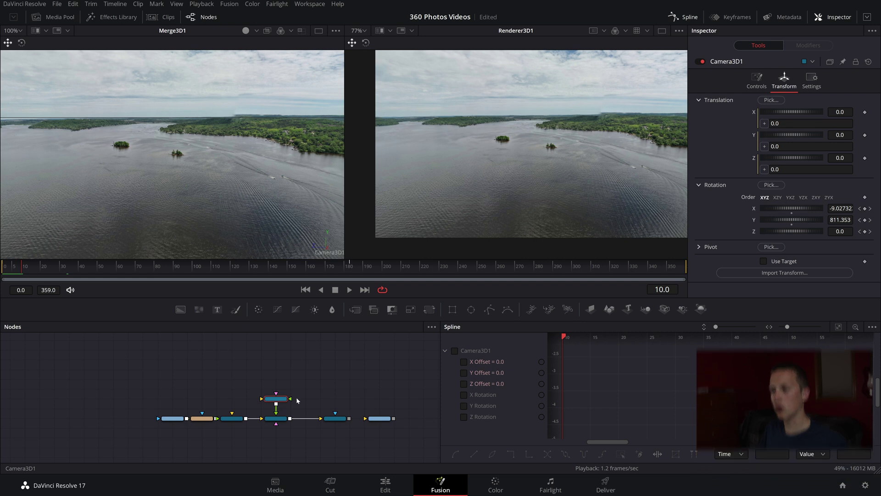
pyautogui.click(454, 350)
pyautogui.click(838, 327)
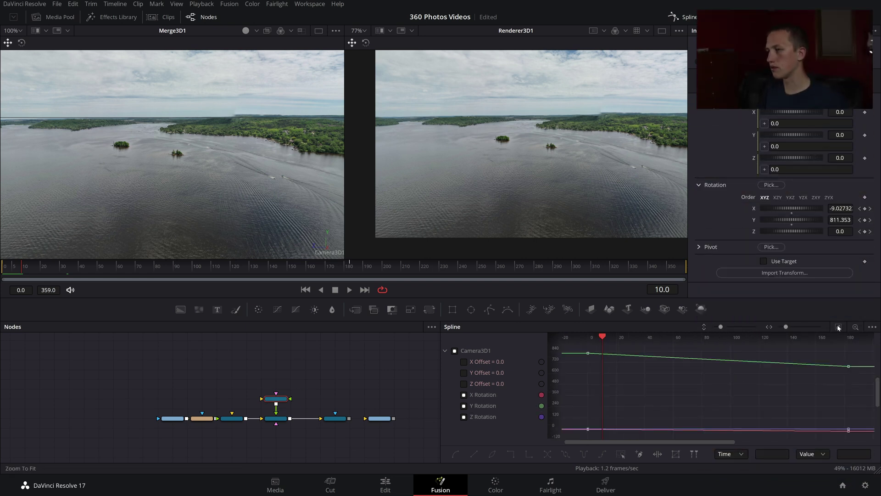
# Step: Flatten the rotation keyframes with a linked ease in and out of 51, move the ending keyframes to frame 244 and close the Spline editor
pyautogui.press('f')
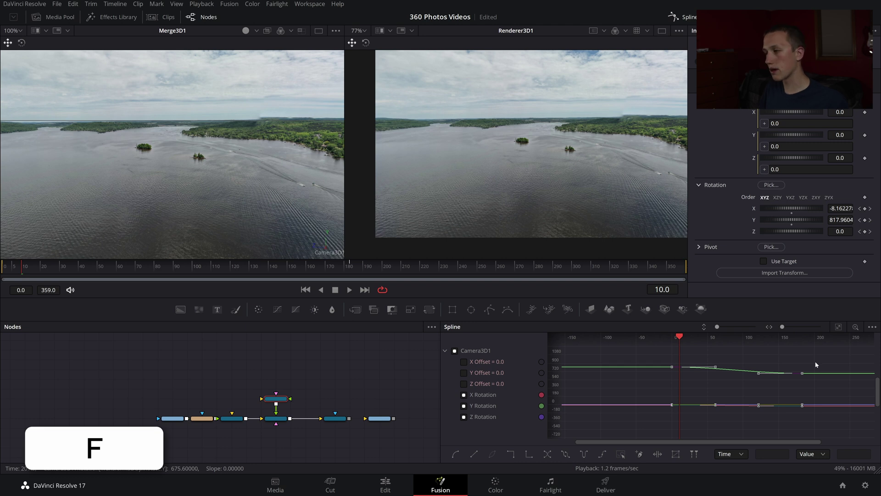
pyautogui.press('t')
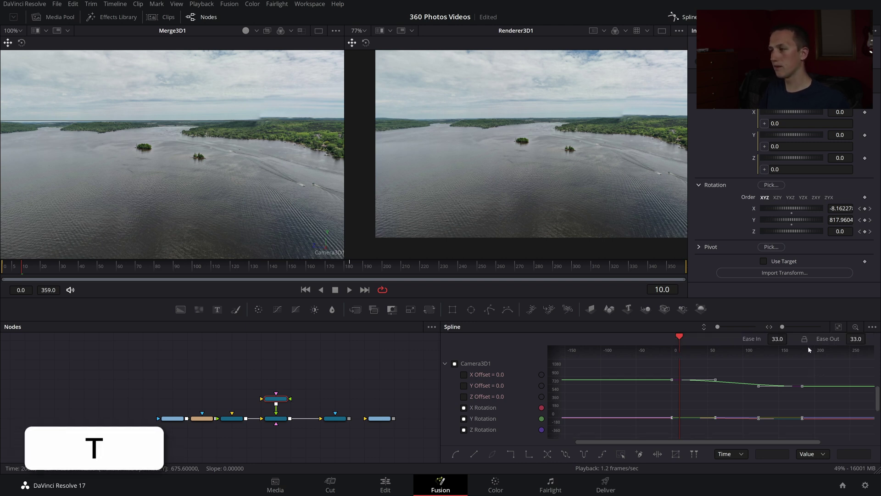
pyautogui.moveTo(777, 339); pyautogui.dragTo(785, 338)
pyautogui.moveTo(832, 367); pyautogui.dragTo(794, 380)
pyautogui.moveTo(748, 454); pyautogui.dragTo(747, 453)
pyautogui.moveTo(763, 399); pyautogui.dragTo(788, 399)
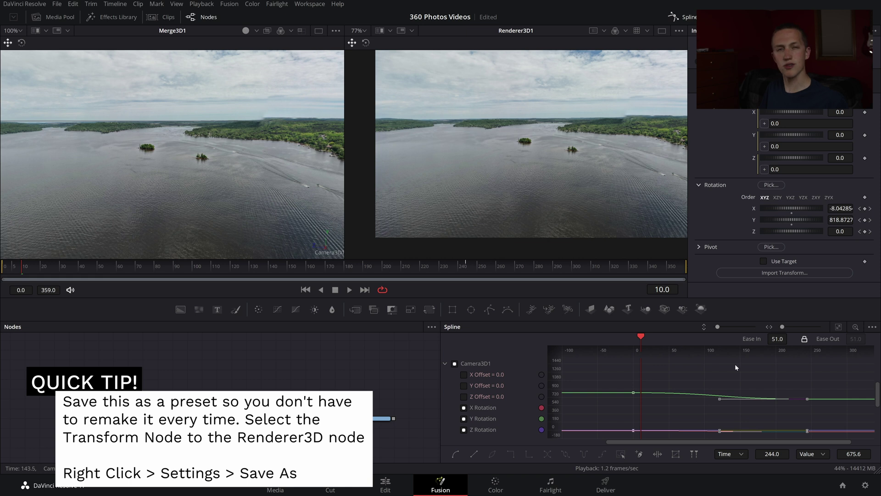
pyautogui.click(687, 17)
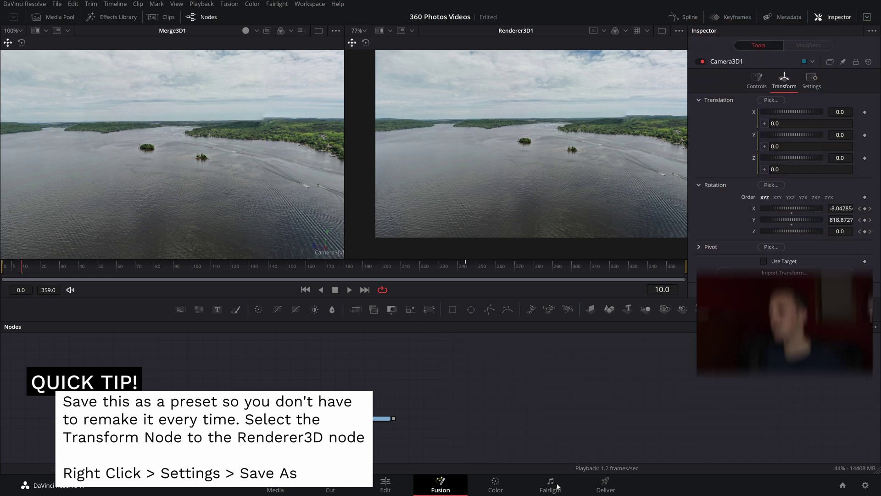
# Step: Enable motion blur with quality 10 on Renderer3D1 and connect its output to MediaOut1
pyautogui.scroll(3, 335, 431)
pyautogui.click(338, 408)
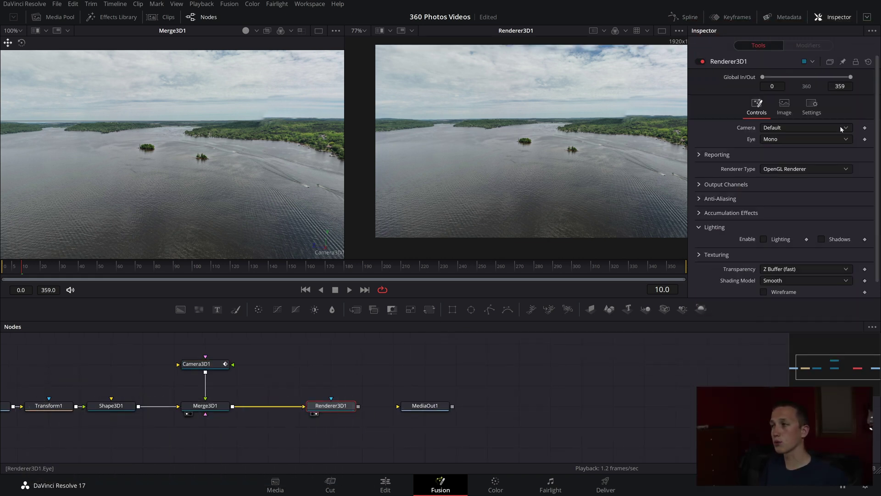
pyautogui.click(822, 112)
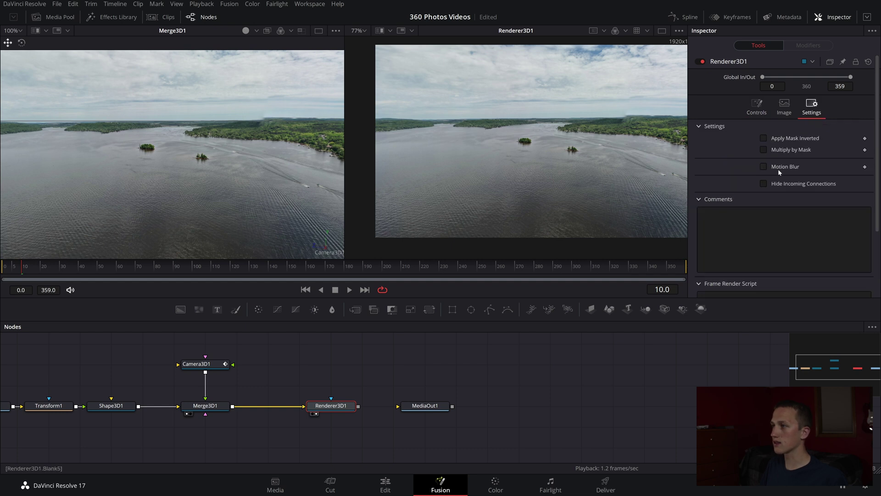
pyautogui.click(775, 168)
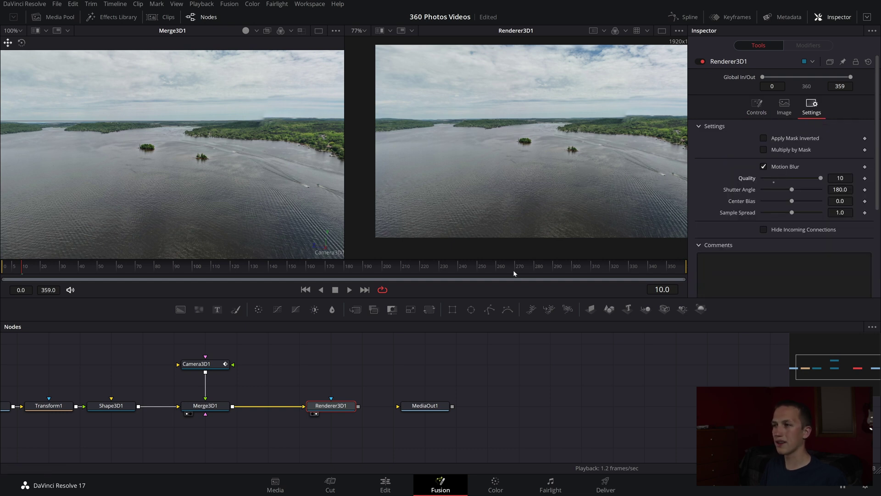
pyautogui.moveTo(358, 406); pyautogui.dragTo(384, 399)
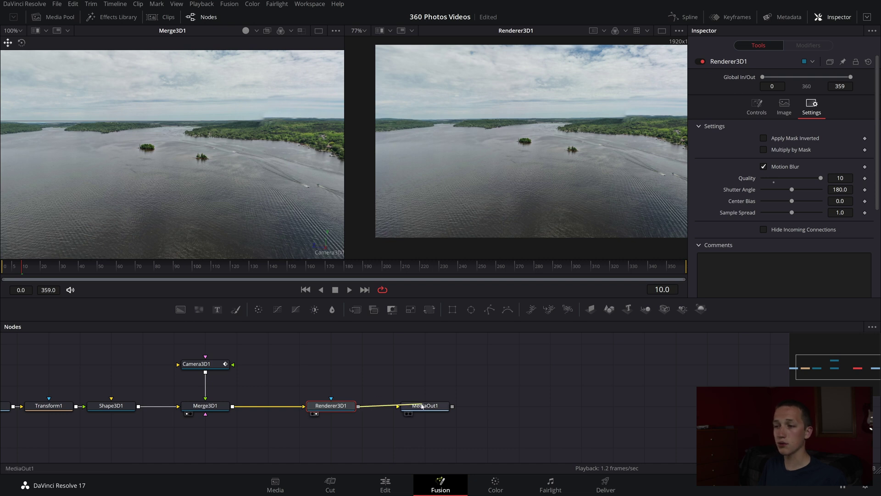
# Step: Render the Fusion Composition clip in place on the Edit page as QuickTime with the DNxHR codec, type DNxHR 444 12-bit
pyautogui.hotkey('shift', '4')
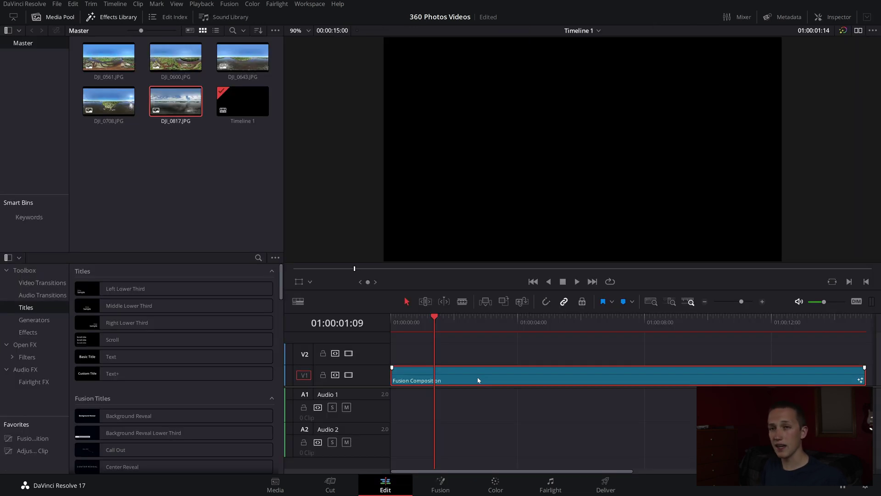
pyautogui.rightClick(478, 380)
pyautogui.click(511, 235)
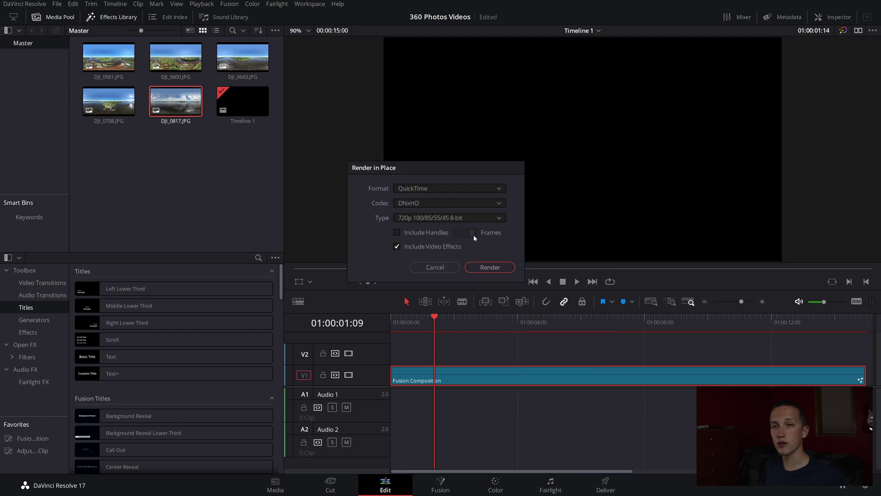
pyautogui.click(425, 203)
pyautogui.click(439, 215)
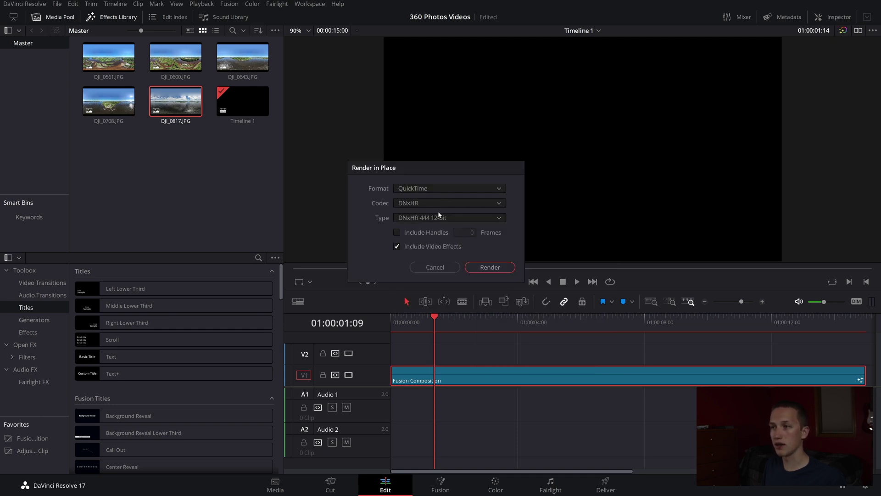
pyautogui.click(498, 270)
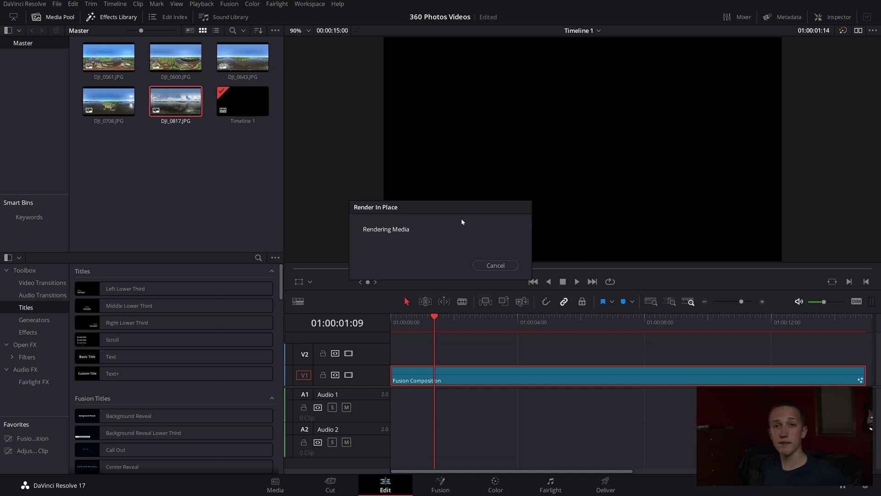